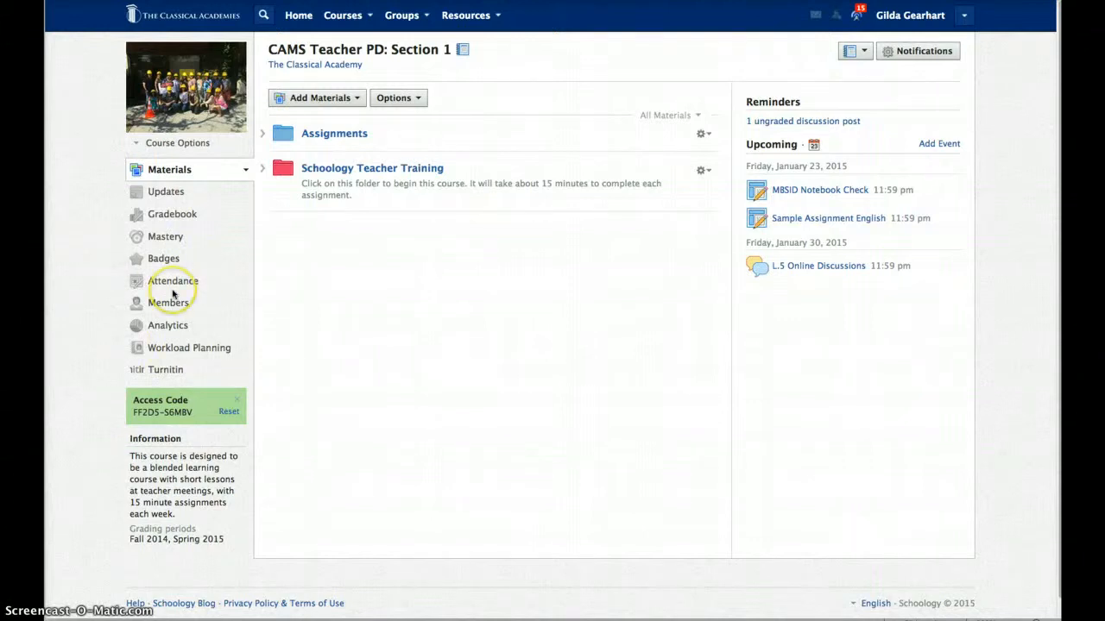
- In the course's grade setup, create a Discussions grading category calculated by total points that drops the lowest 1 score
left_click(160, 219)
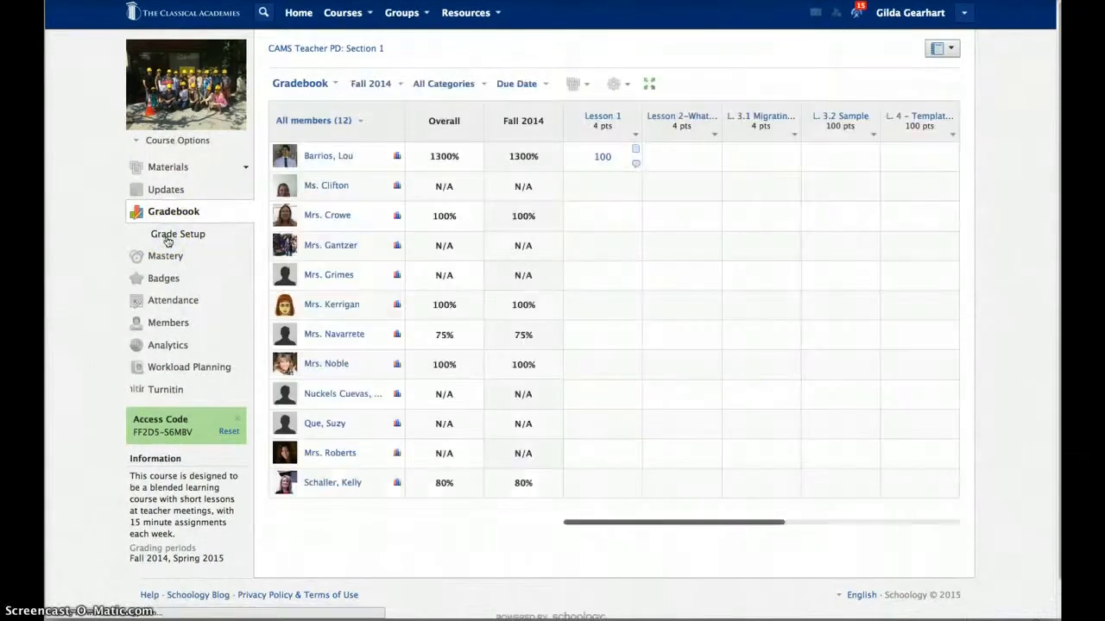
left_click(167, 239)
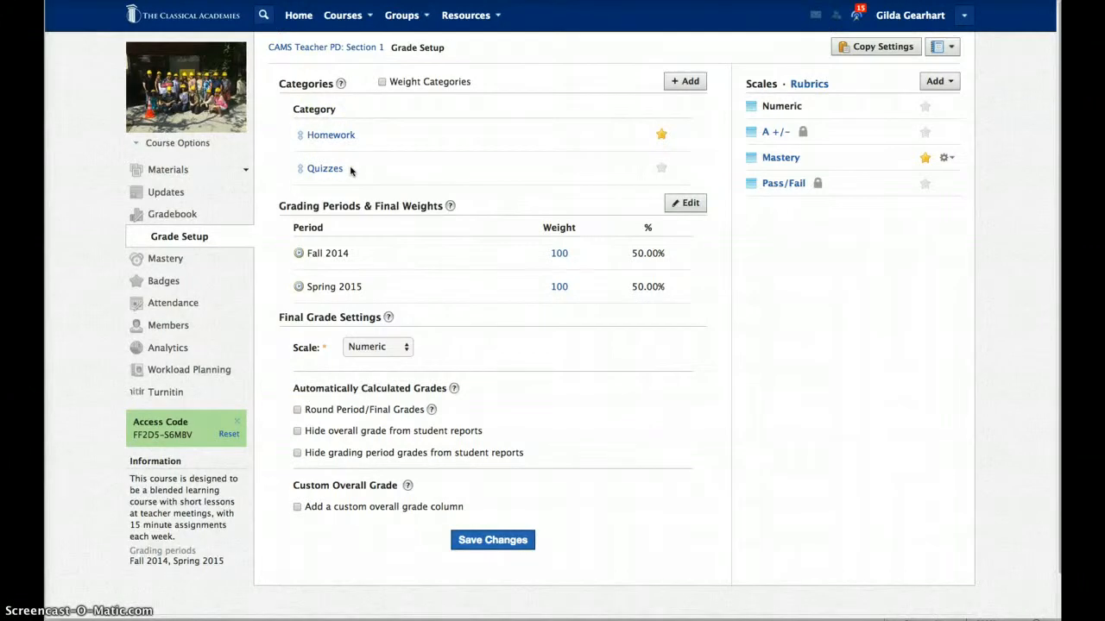
left_click(681, 80)
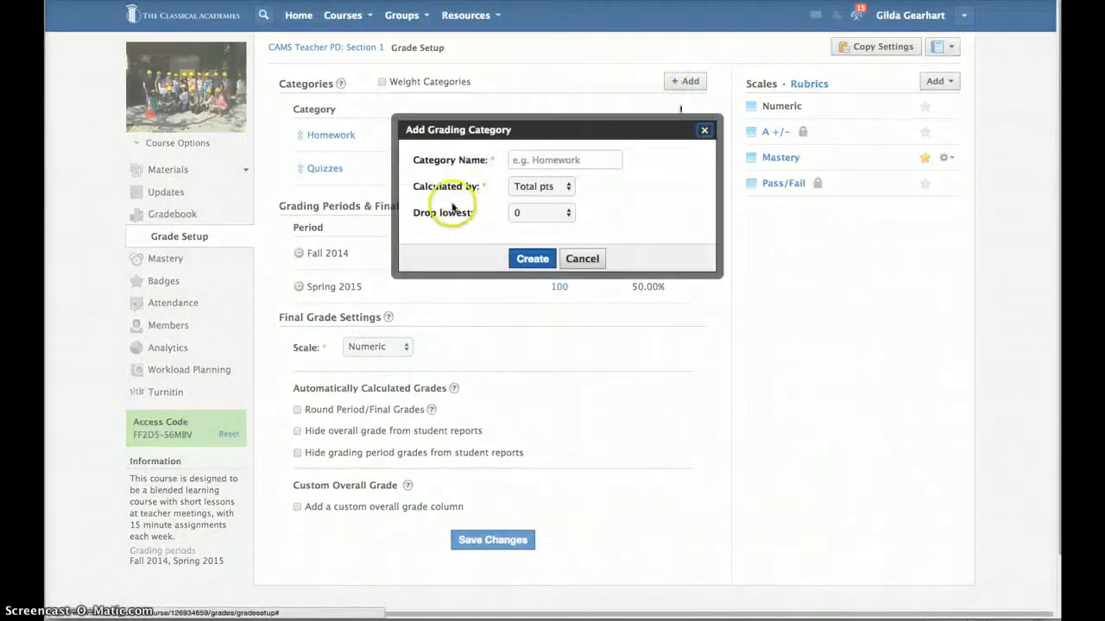
left_click(526, 155)
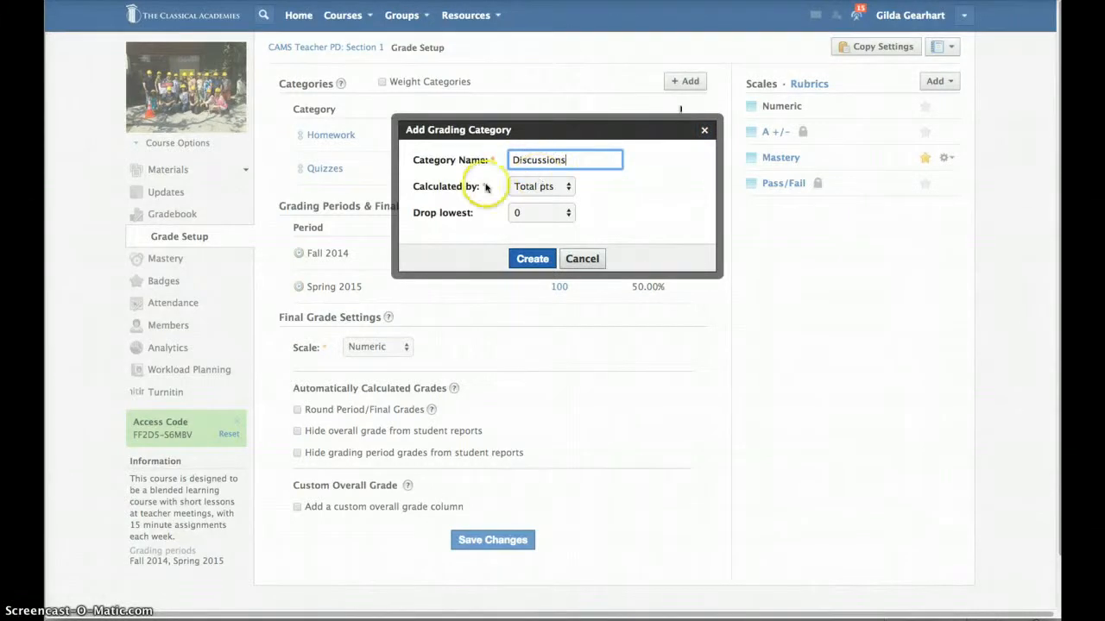
left_click(570, 188)
left_click(565, 187)
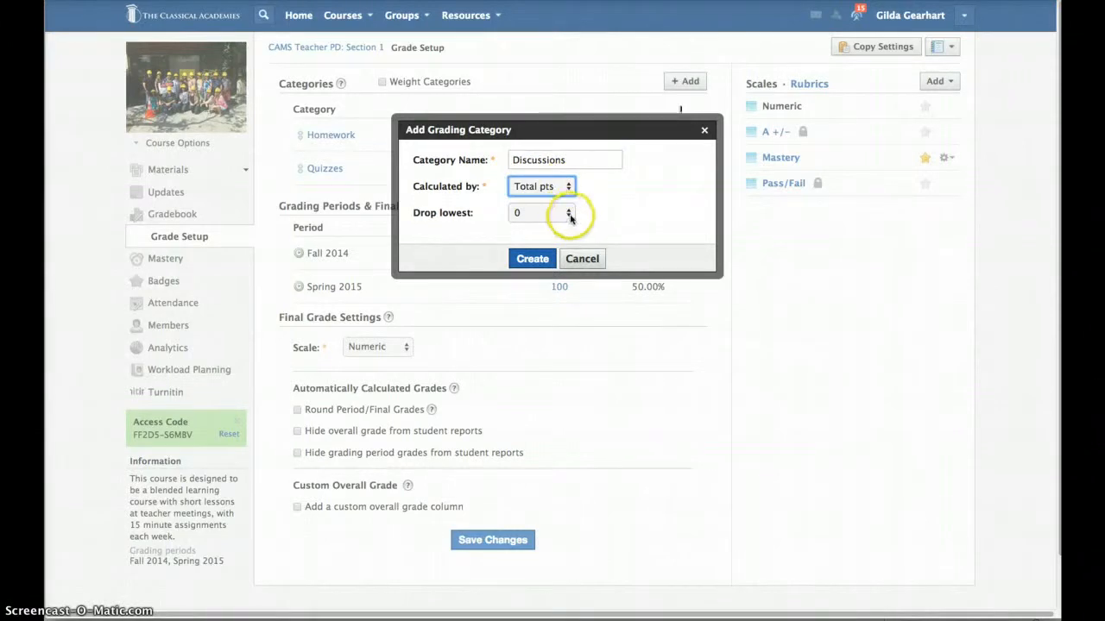
left_click(570, 216)
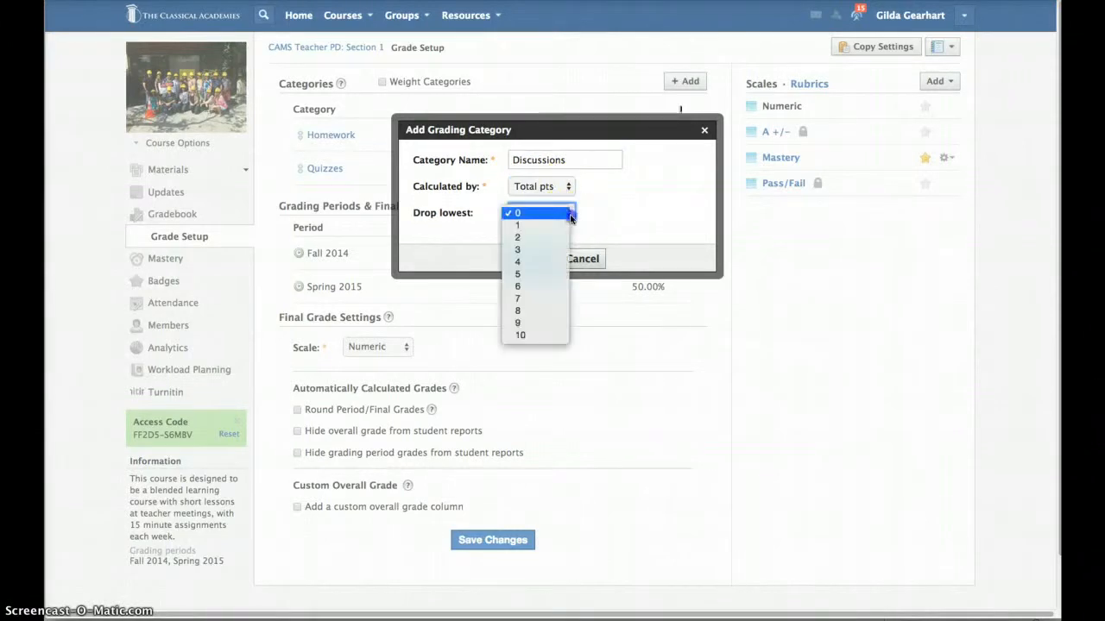
left_click(520, 226)
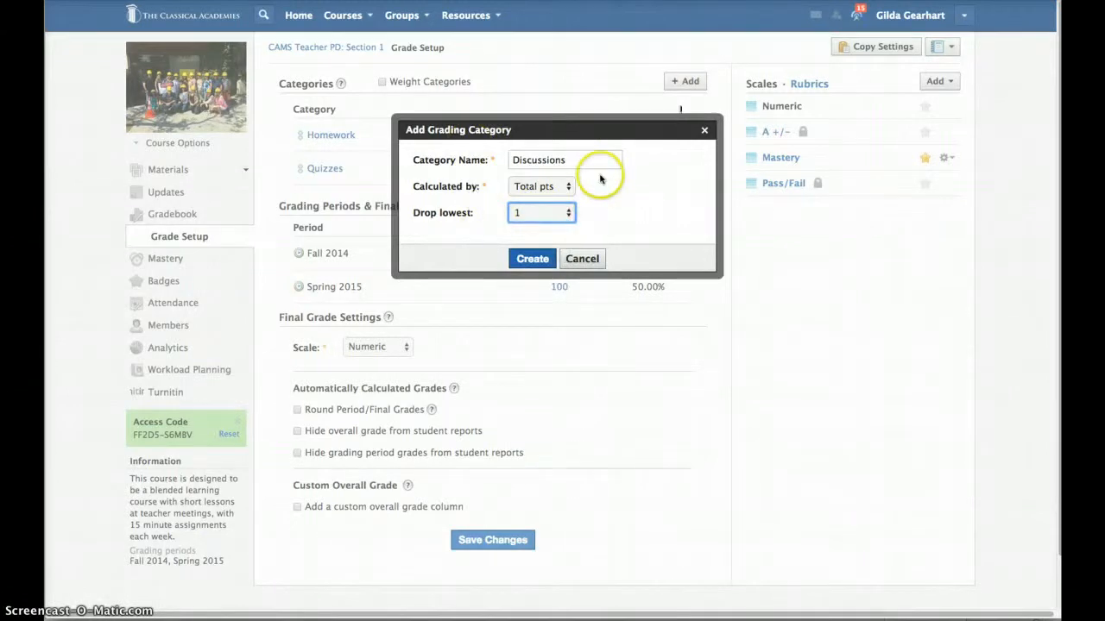
left_click(532, 260)
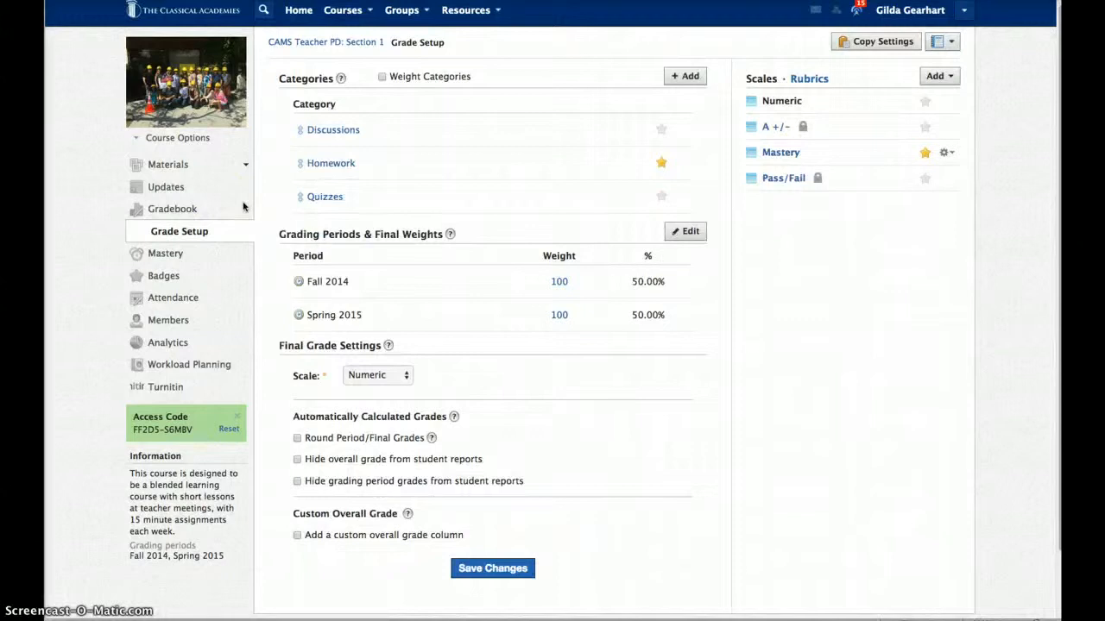
- Turn on weighting for the grading categories, giving Quizzes a weight of 200 and Discussions a weight of 50
left_click(382, 78)
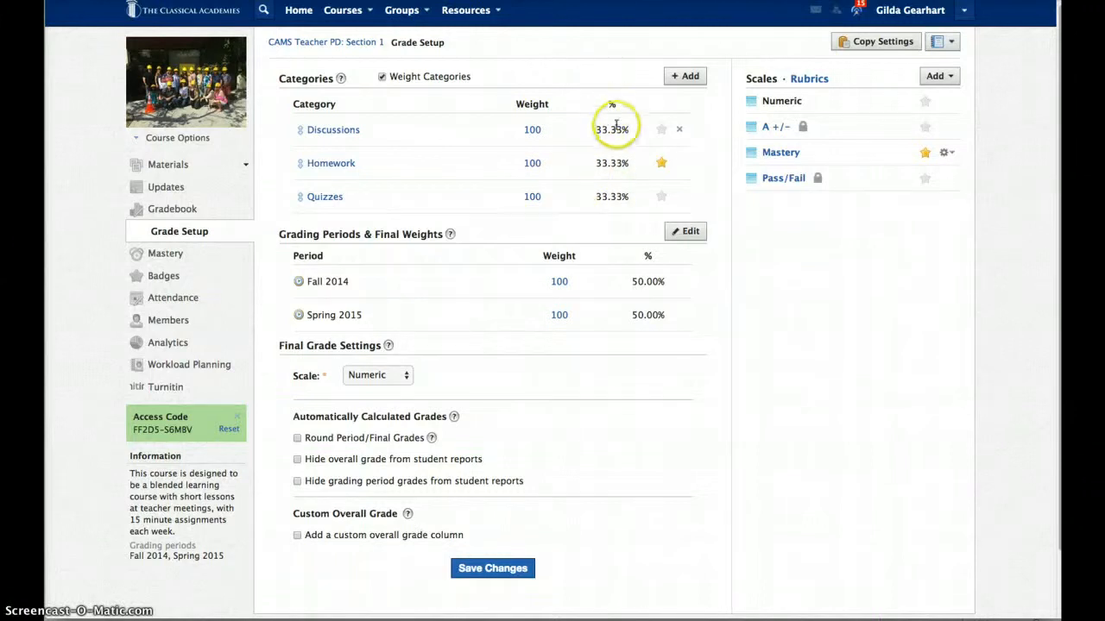
left_click(531, 197)
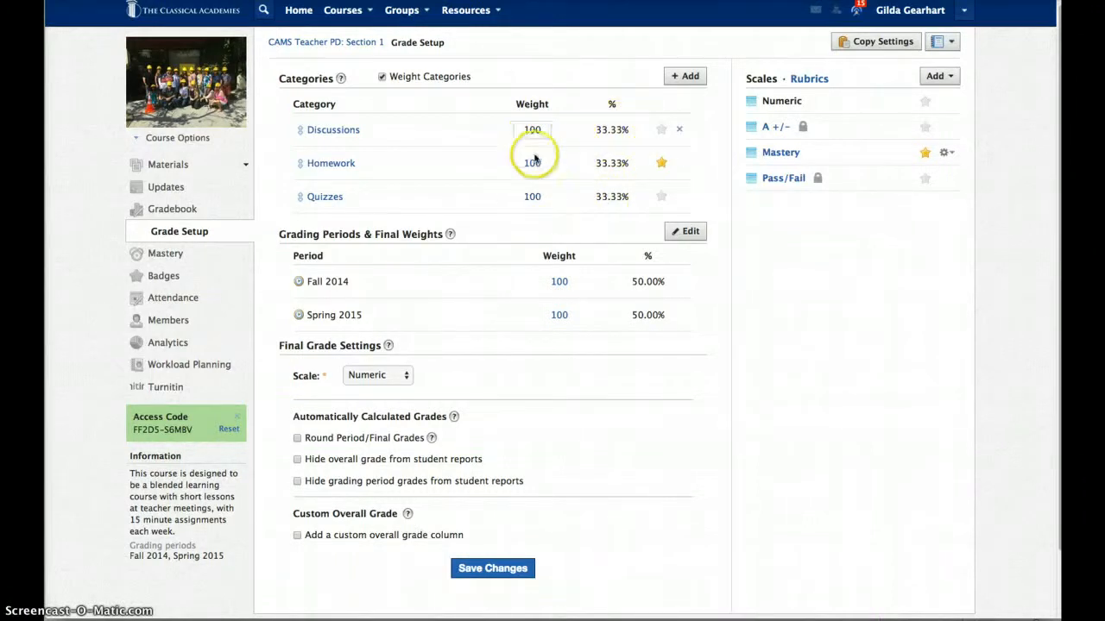
left_click(533, 197)
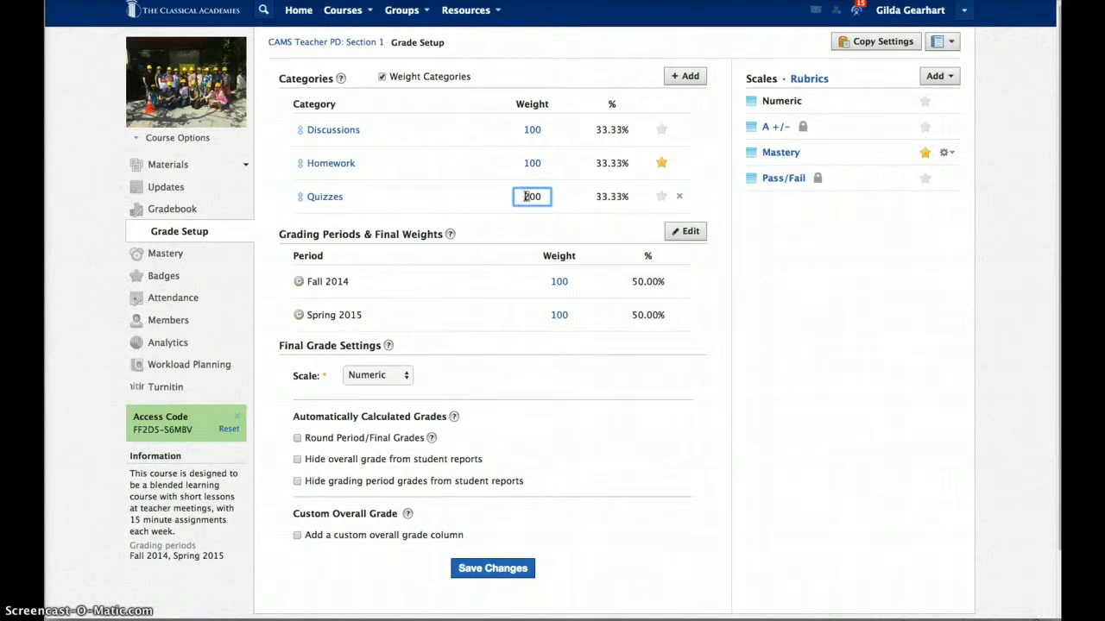
left_click(470, 195)
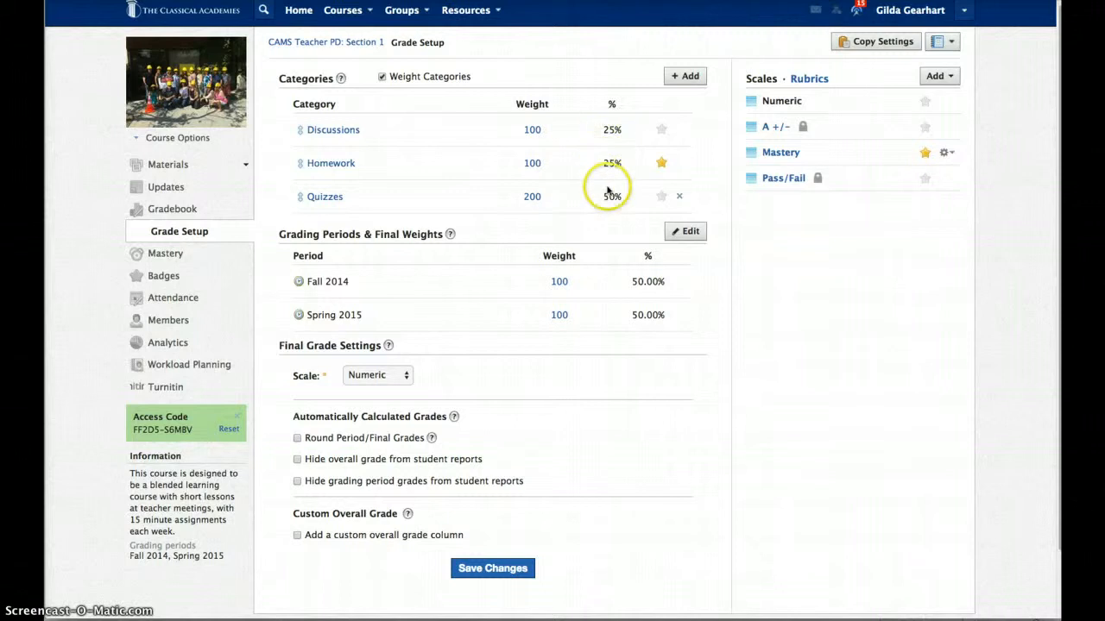
left_click(522, 163)
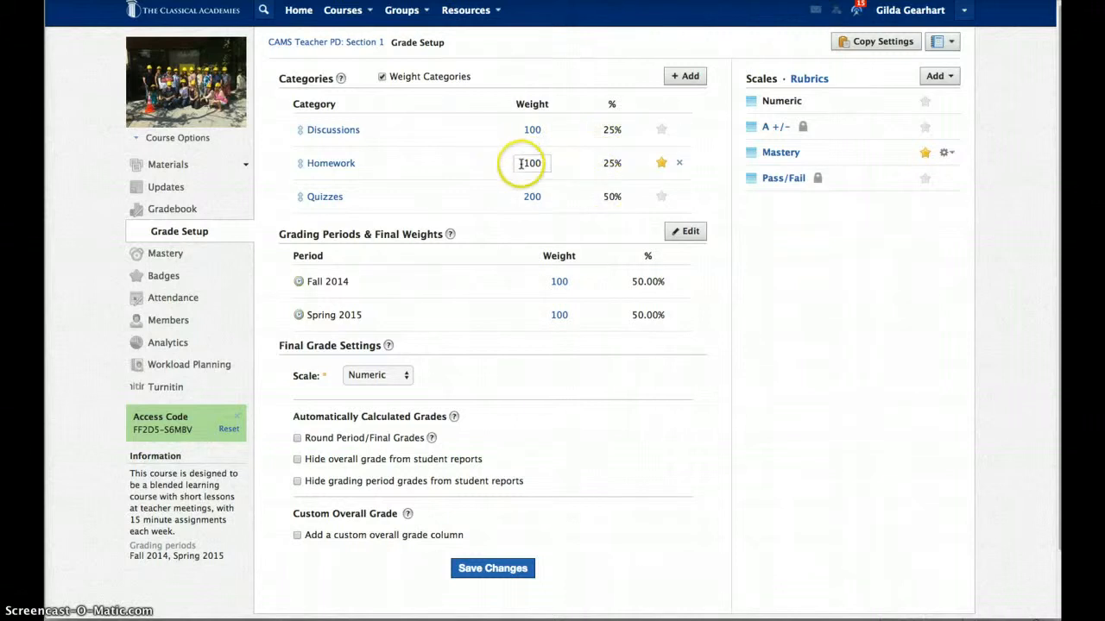
left_click(531, 130)
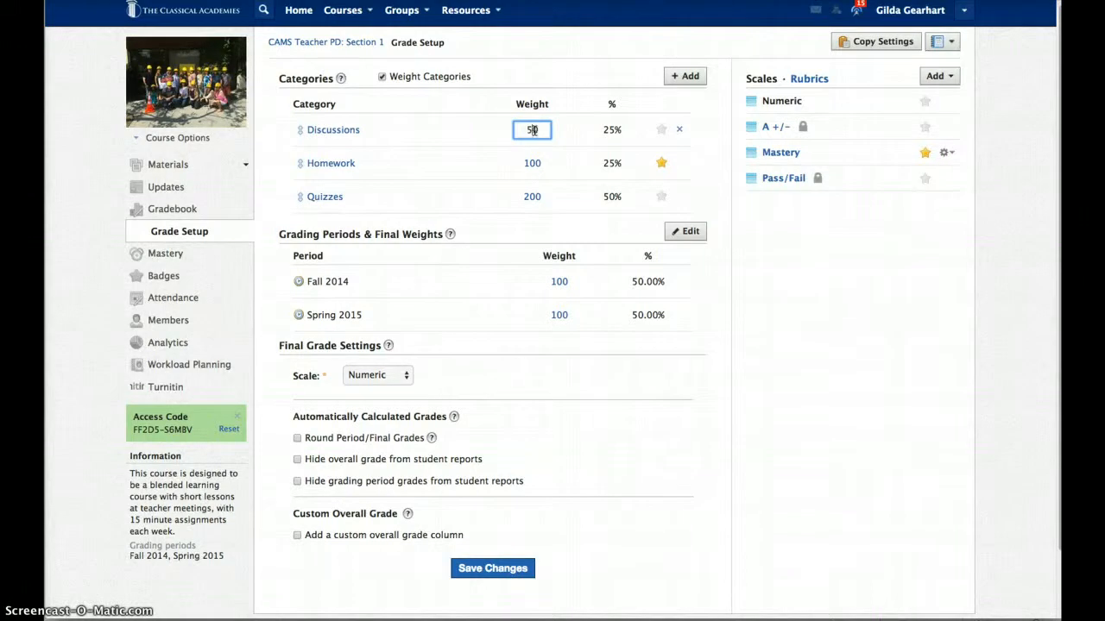
left_click(496, 148)
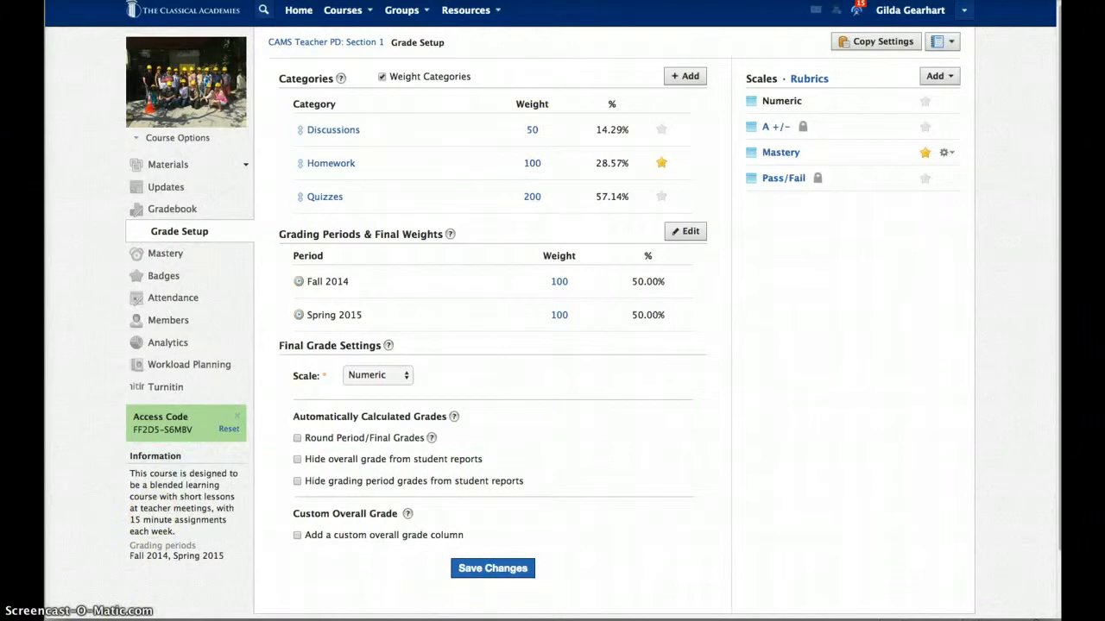
- Review the grading category choices offered when creating a new assignment, keeping Homework selected
scroll(621, 154, "up", 1)
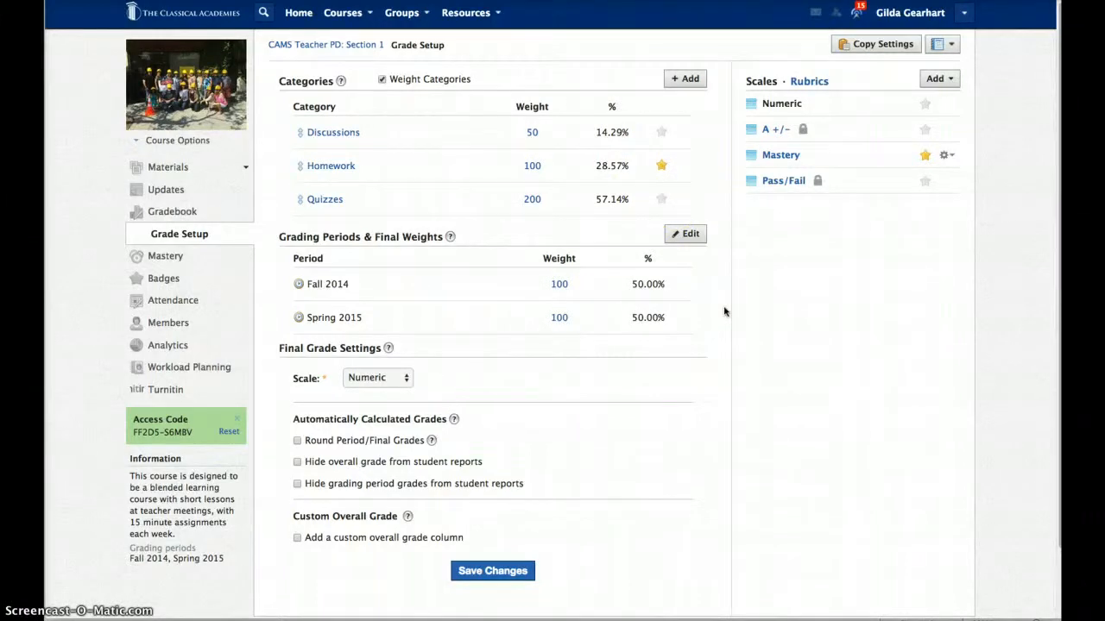
scroll(724, 311, "down", 1)
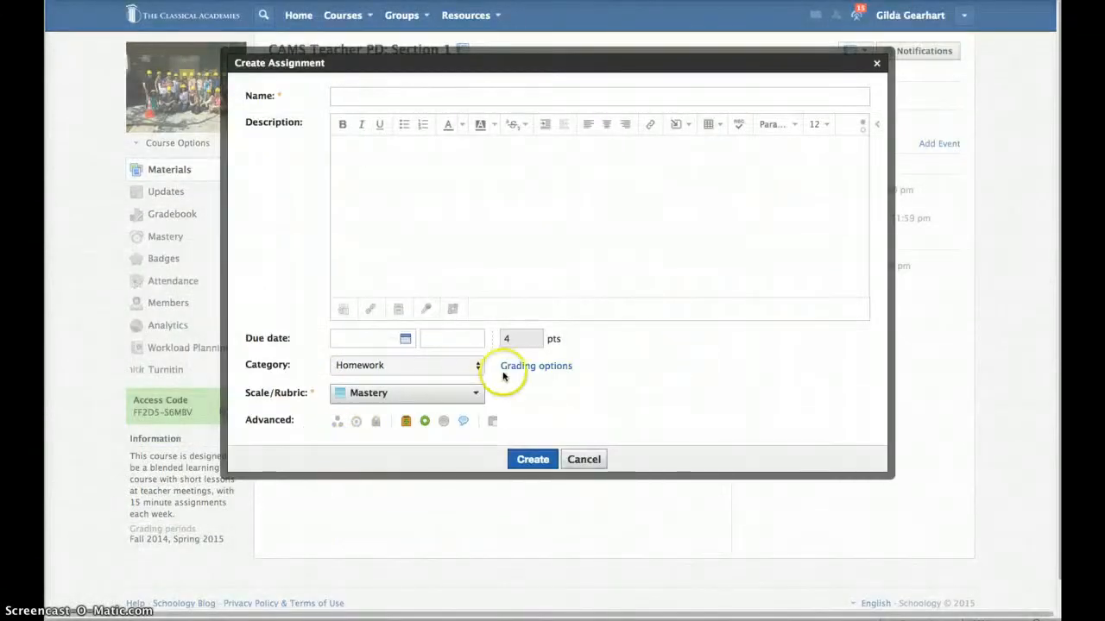
left_click(476, 368)
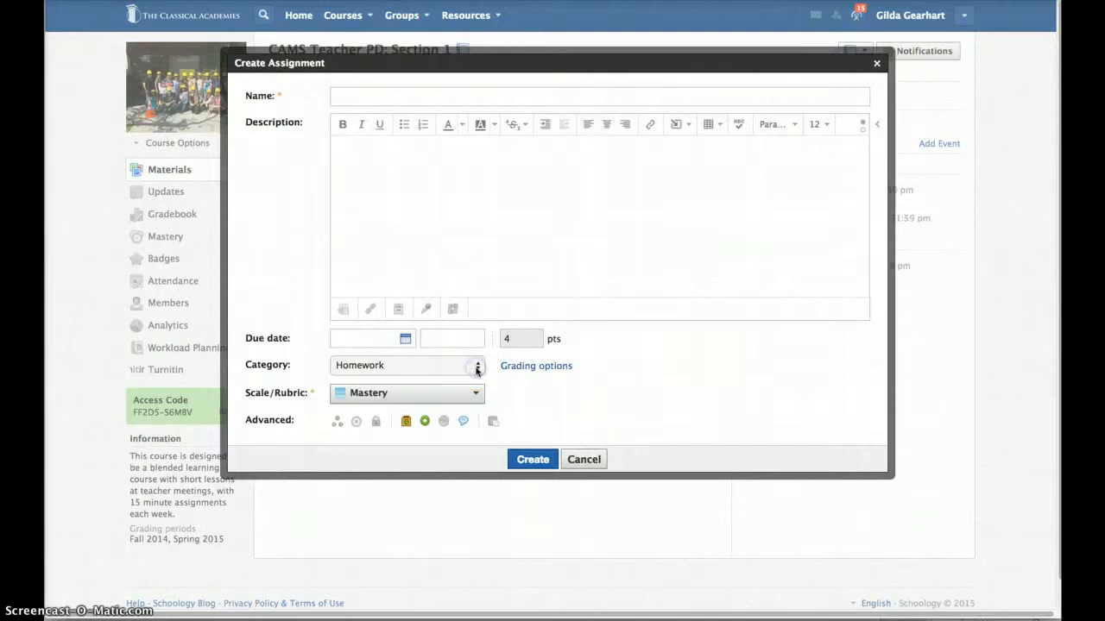
left_click(476, 368)
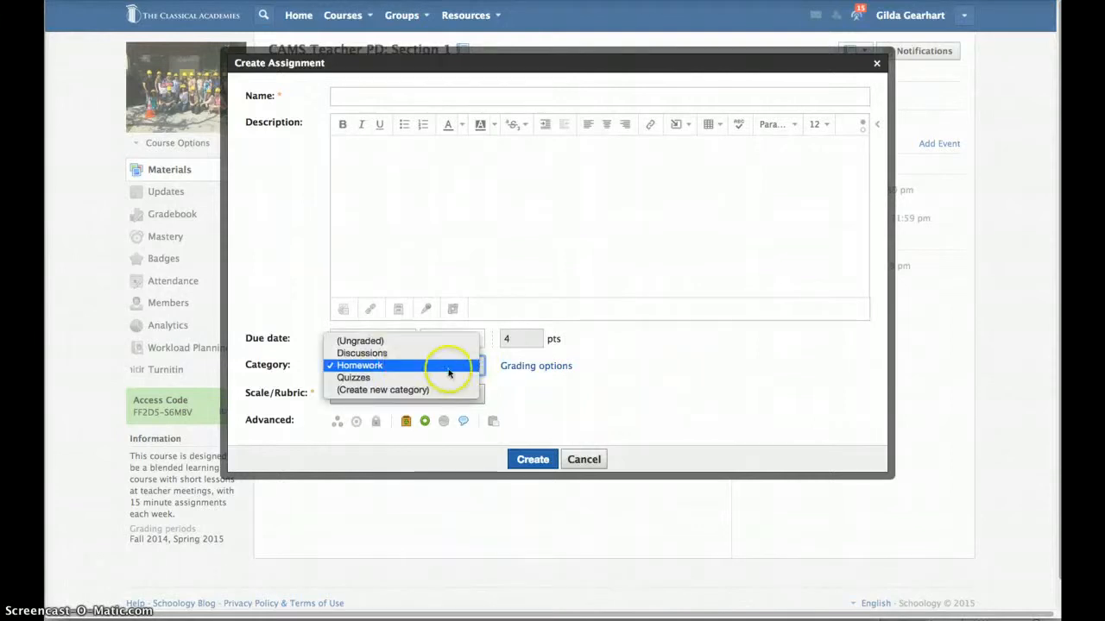
left_click(356, 370)
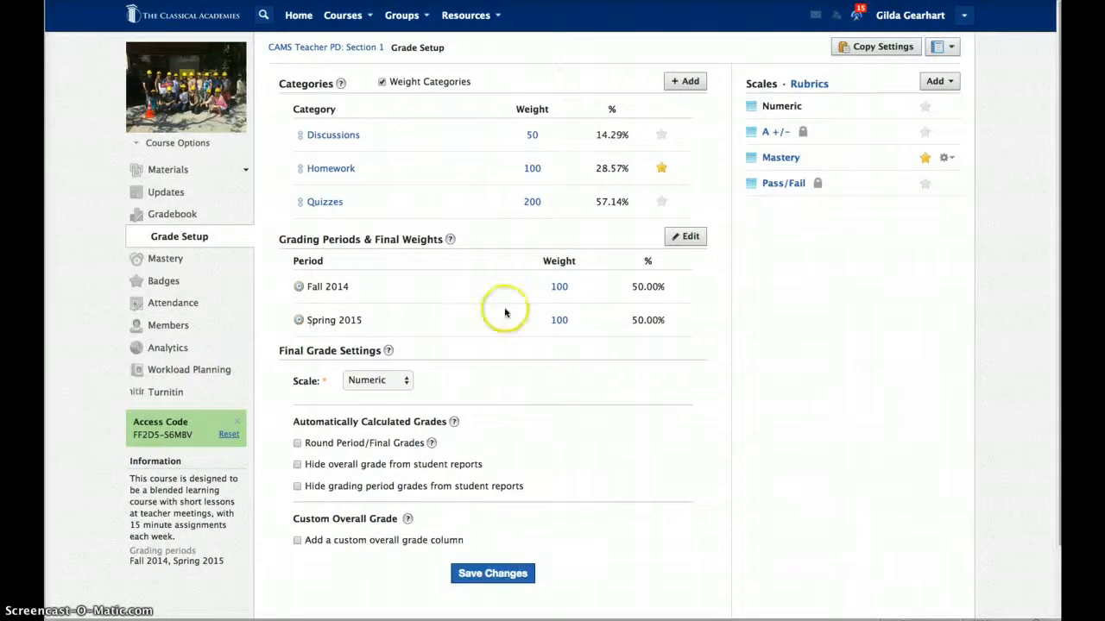
- Set the Fall 2014 grading period's weight to 0 in the final weights
left_click(561, 287)
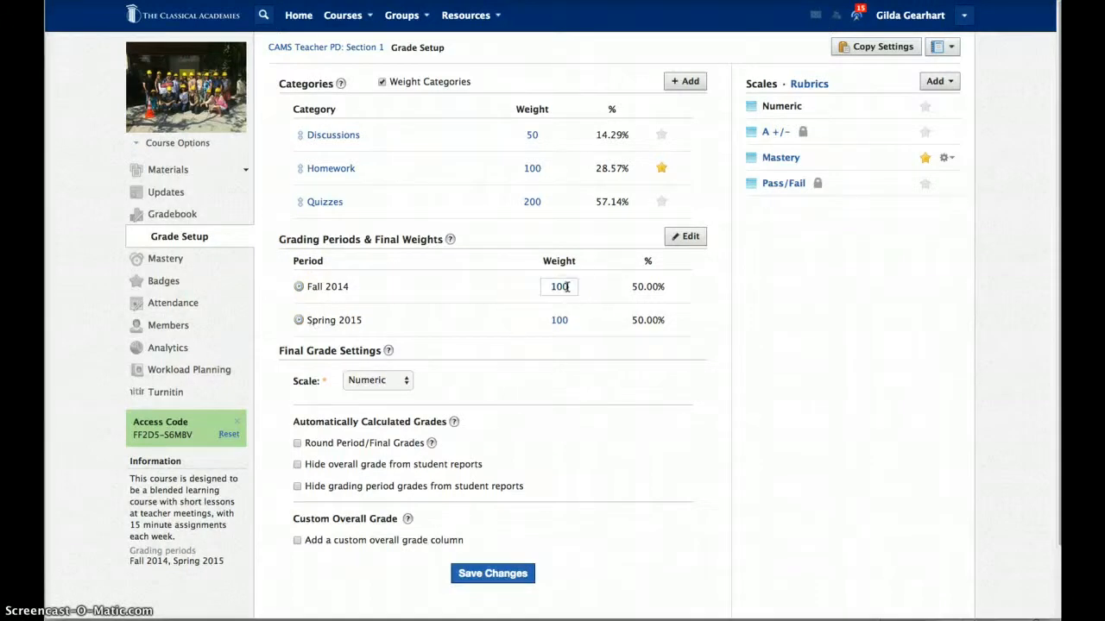
double_click(569, 286)
key("BackSpace")
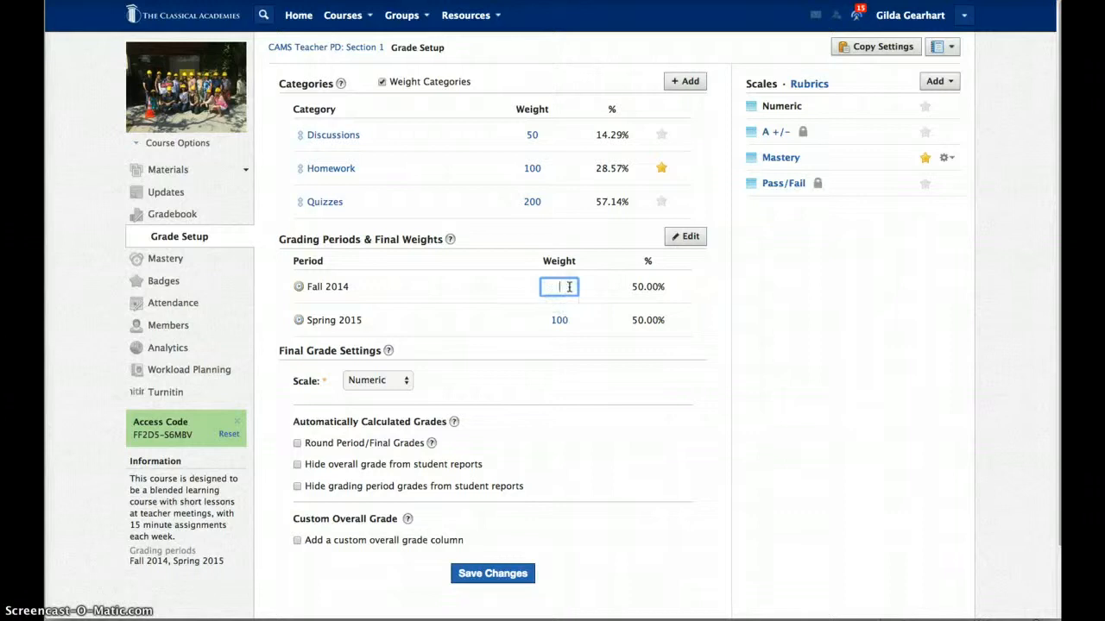
left_click(566, 291)
type("0")
left_click(511, 320)
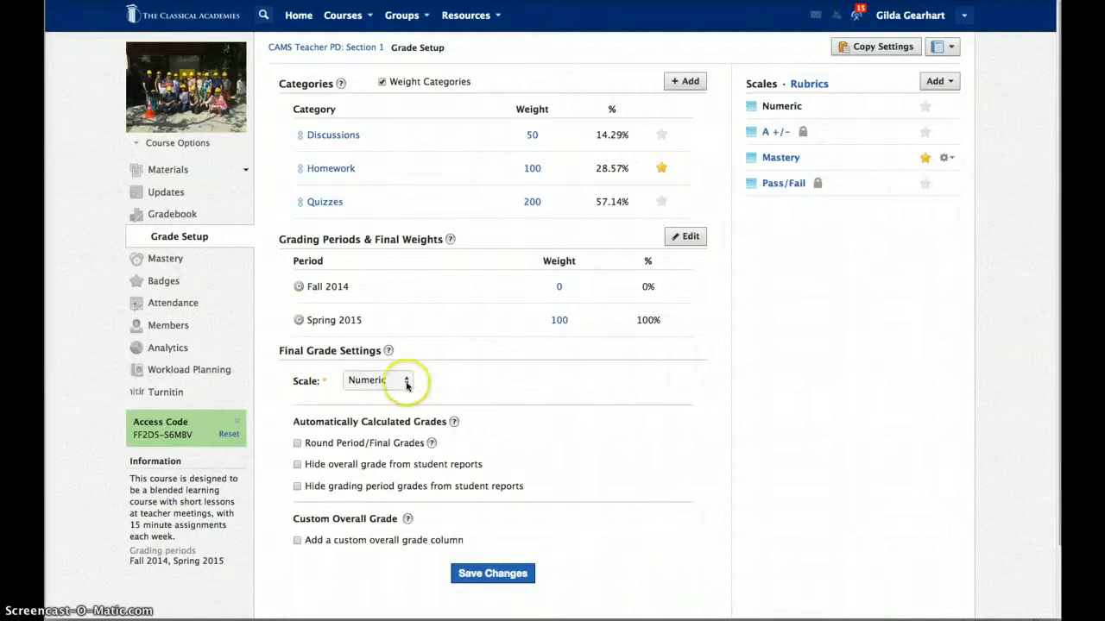
- Set the final grade scale to A +/-
left_click(407, 385)
left_click(373, 390)
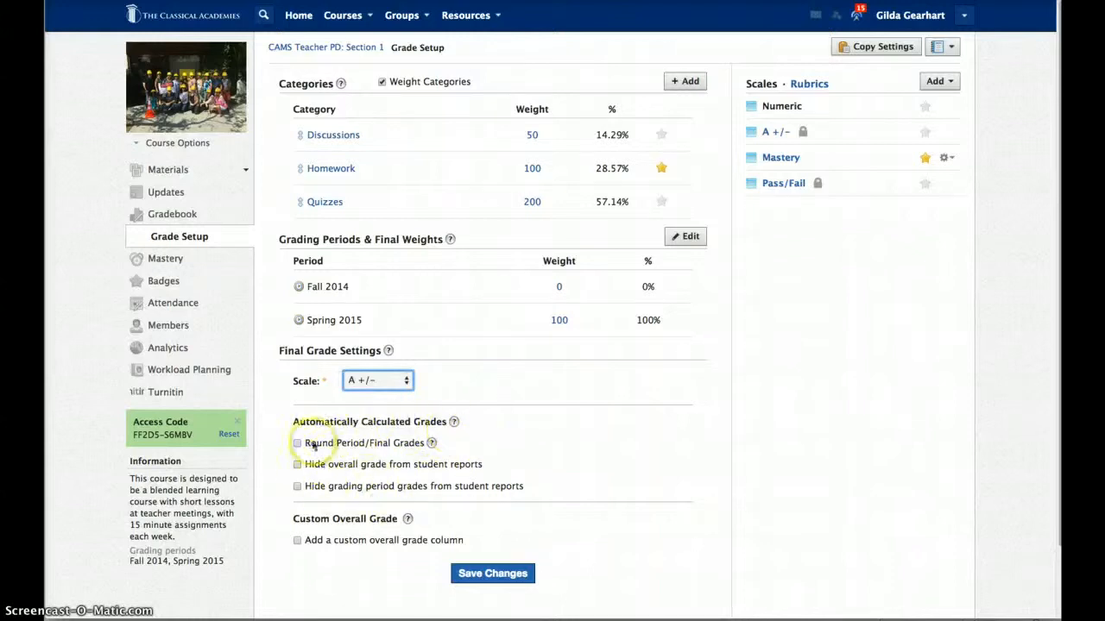
scroll(518, 463, "down", 3)
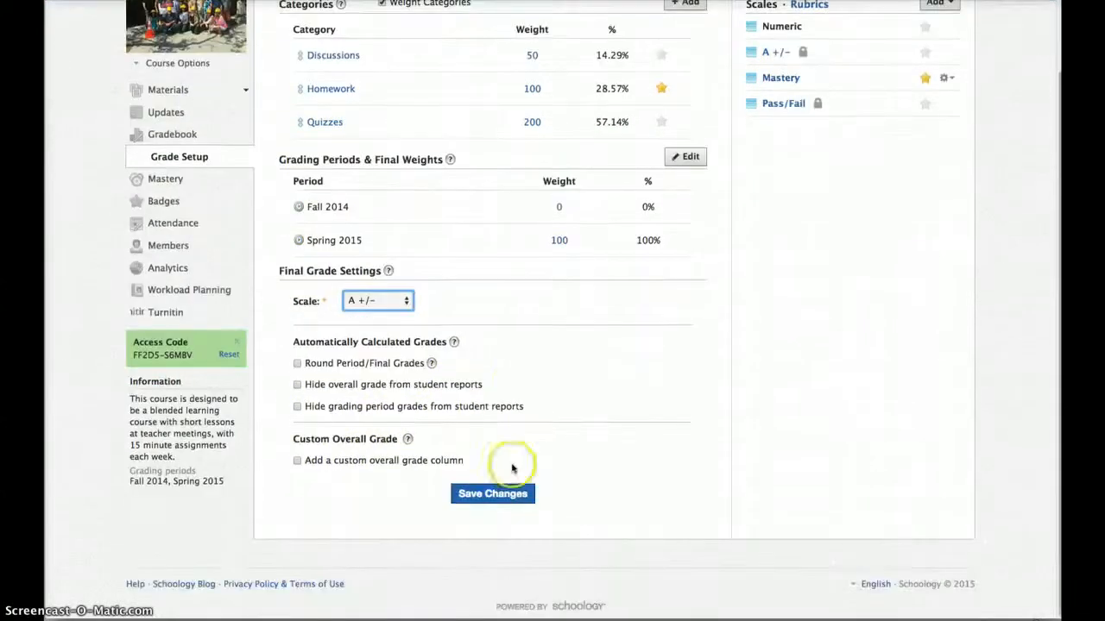